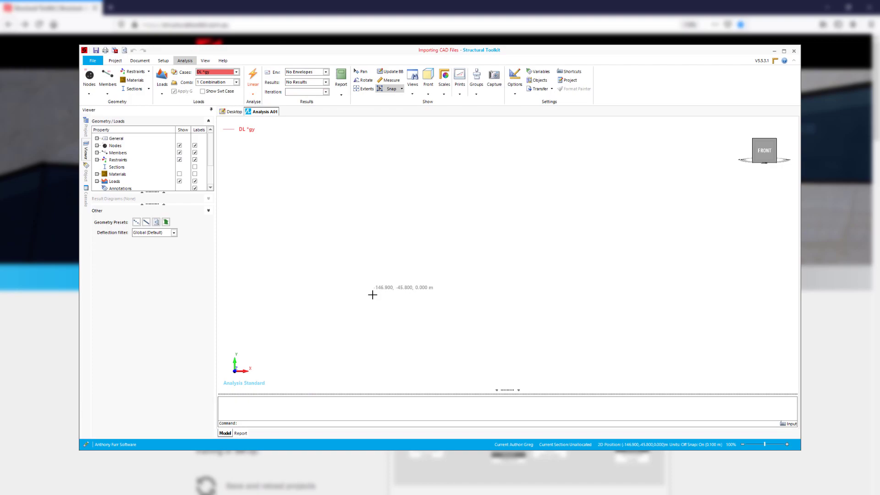
Enter nodes at @0,0, the top node, 2,0 and the last node to create members M1–M3
type("@")
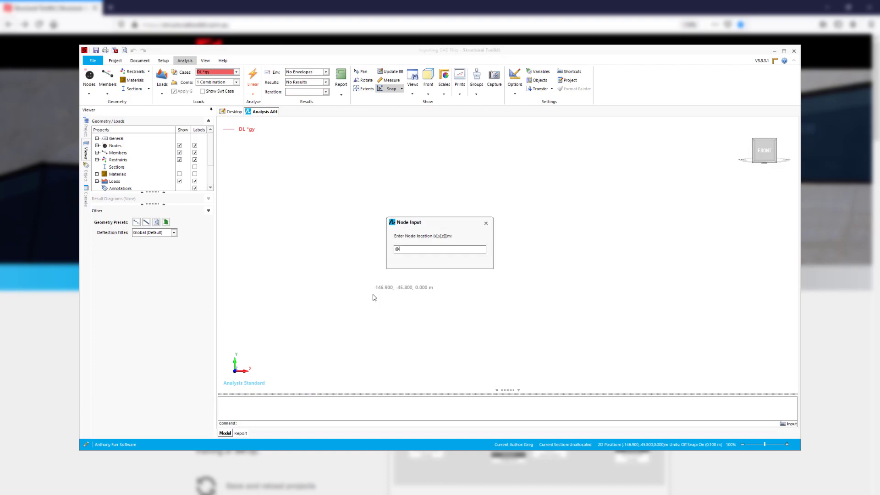
type("0,0")
key("Return")
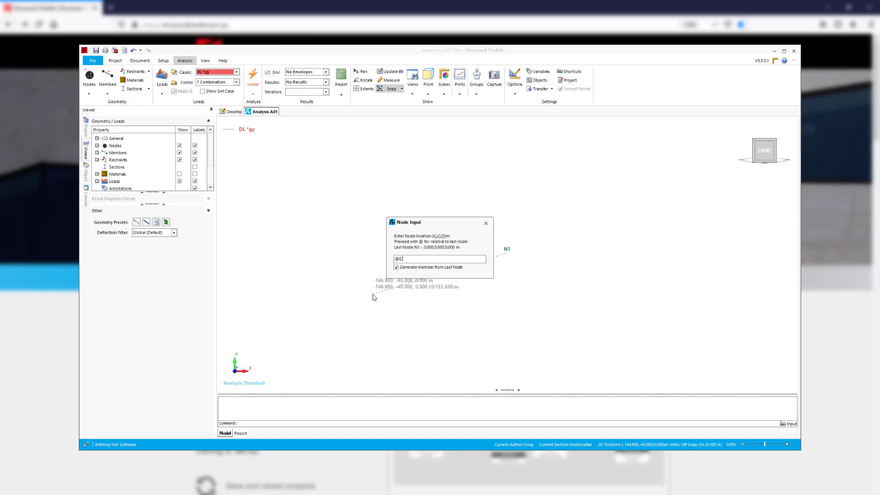
key("Return")
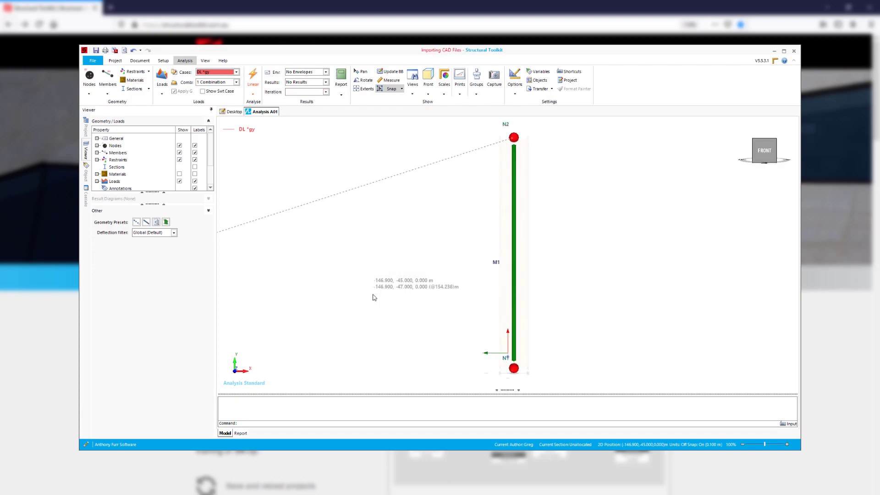
type("2,0")
key("Return")
type("0,-2")
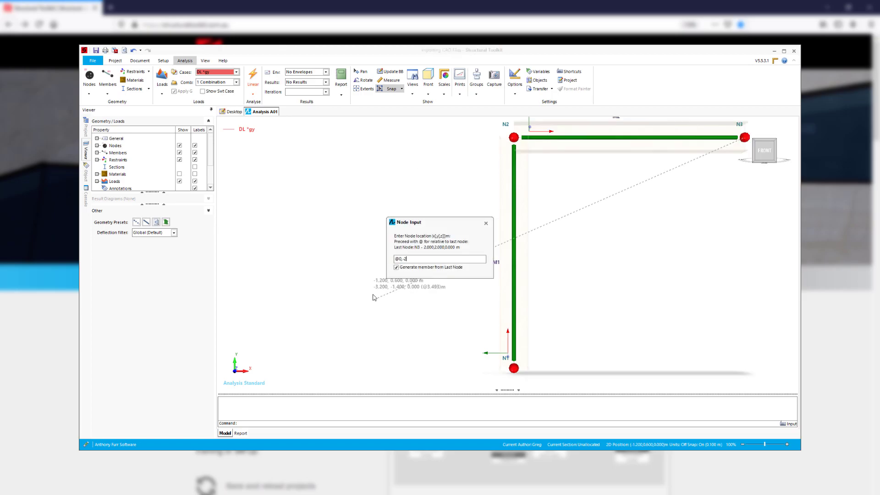
key("Return")
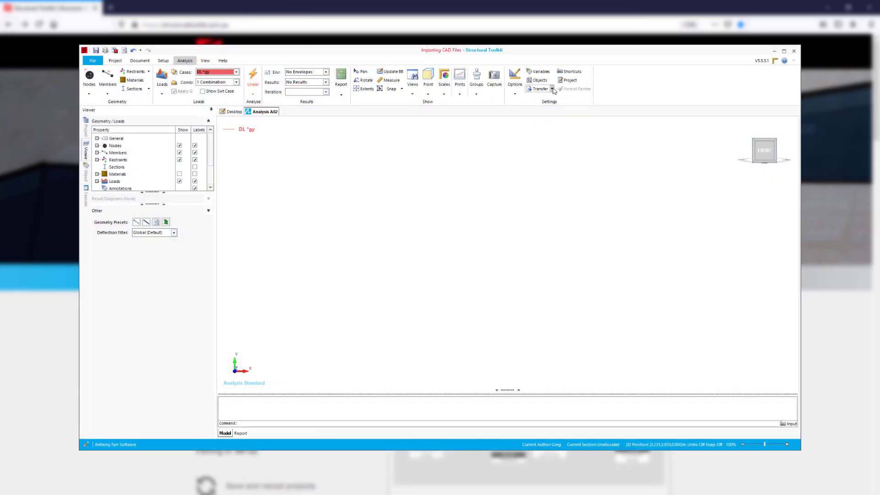
Import Brace Frame.dxf with the default offsets and scaling factor 1.000, then dismiss the import report
left_click(553, 89)
left_click(546, 122)
left_click(341, 191)
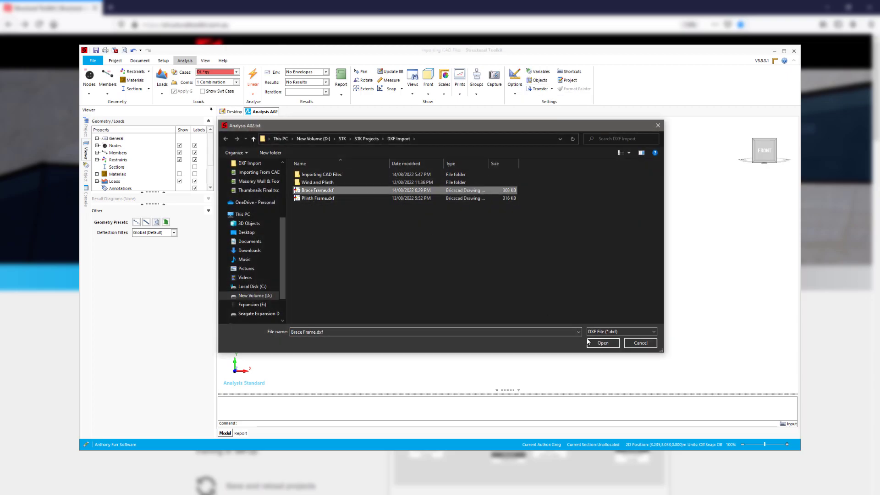
left_click(588, 341)
left_click(527, 296)
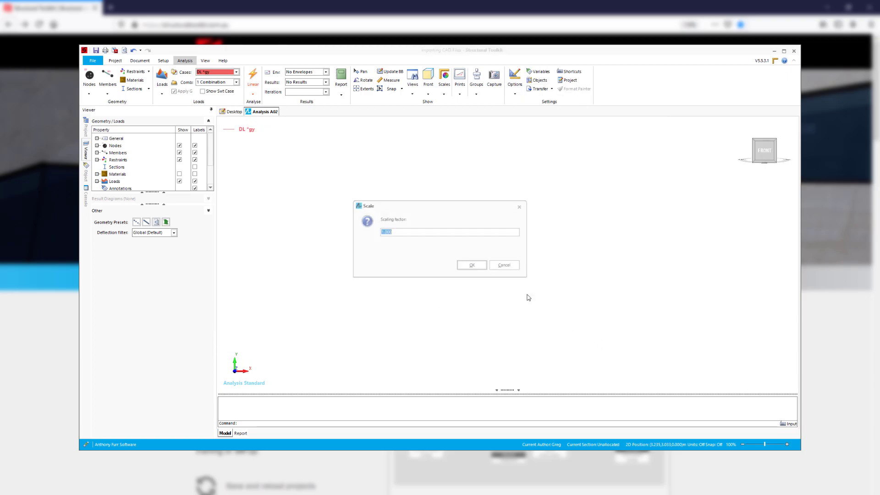
left_click(473, 266)
left_click(569, 294)
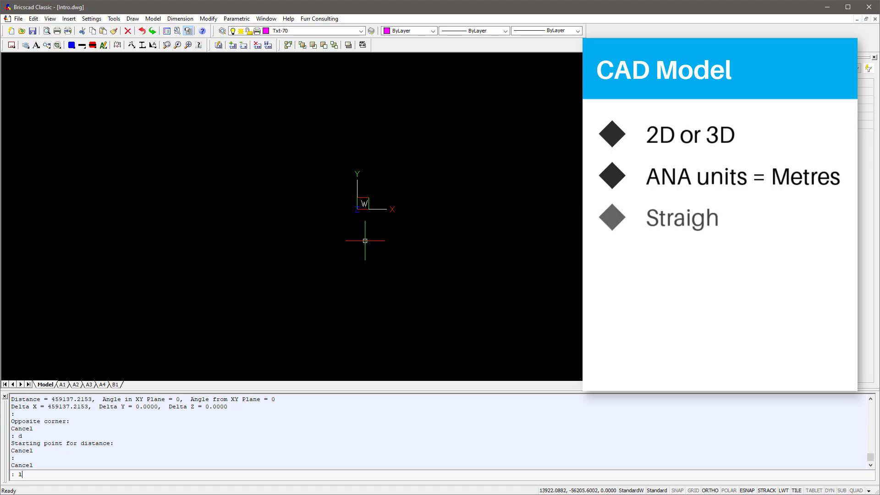
Draw a LINE with a horizontal segment and a vertical segment going up
type("l")
key("Return")
left_click(353, 258)
left_click(499, 243)
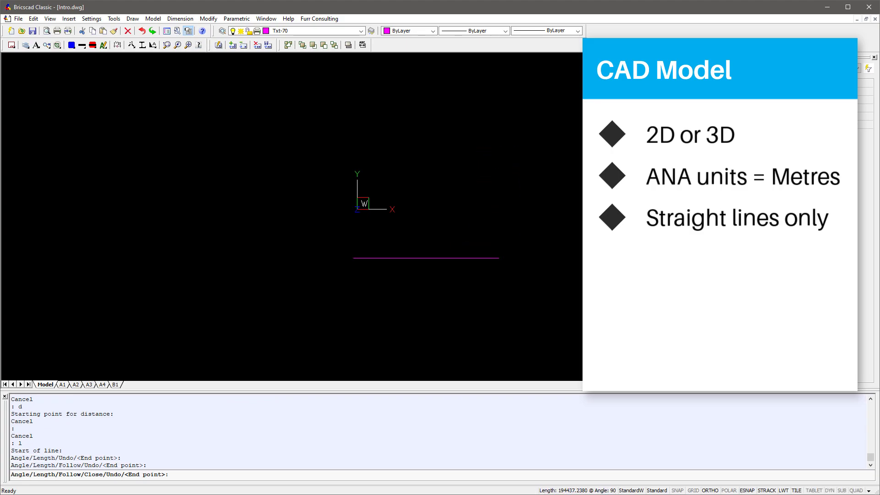
left_click(498, 148)
key("Escape")
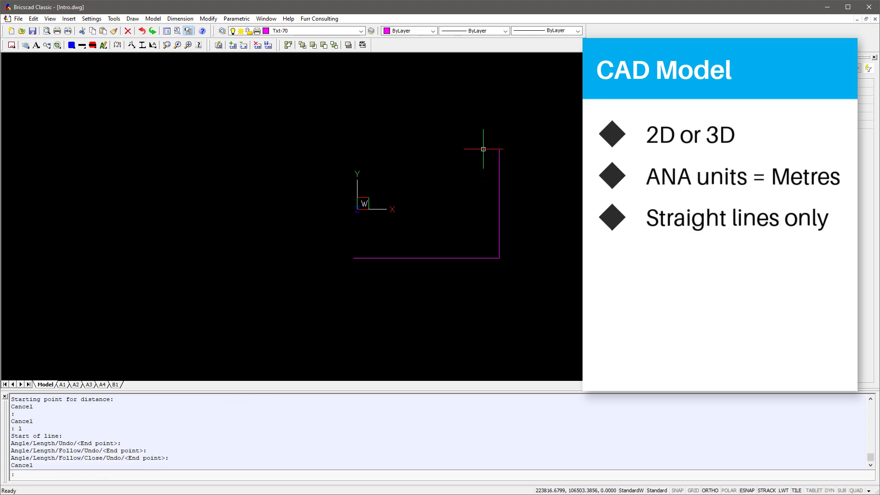
Draw an L-shaped polyline going down, then to the right
type("pl")
key("Return")
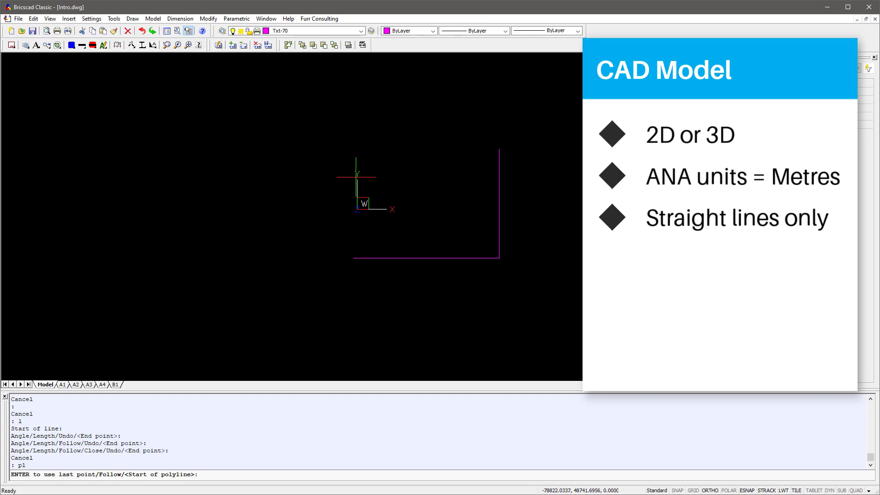
left_click(262, 153)
left_click(259, 310)
left_click(408, 312)
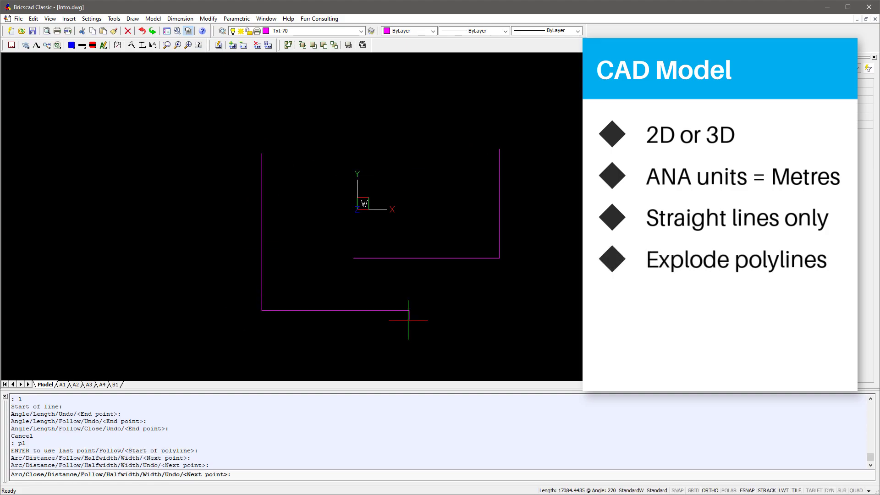
key("Escape")
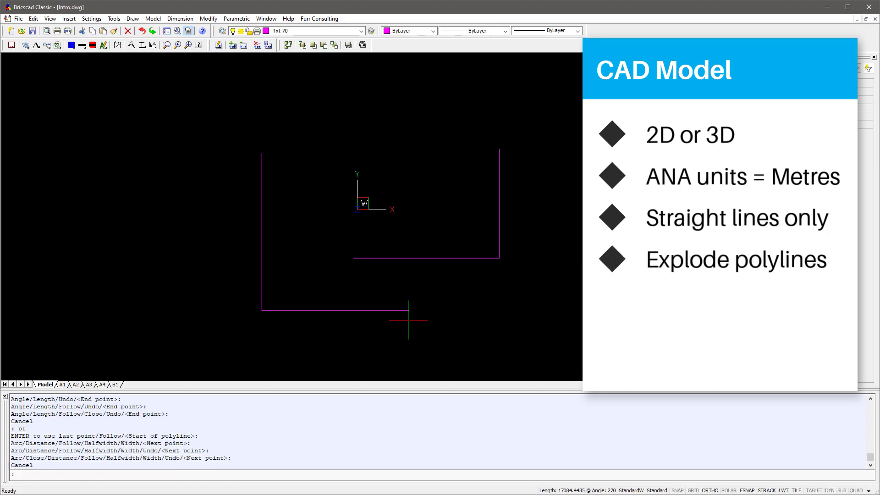
Window-select the polyline and explode it into separate lines with X
left_click(383, 349)
left_click(204, 274)
type("x")
key("Return")
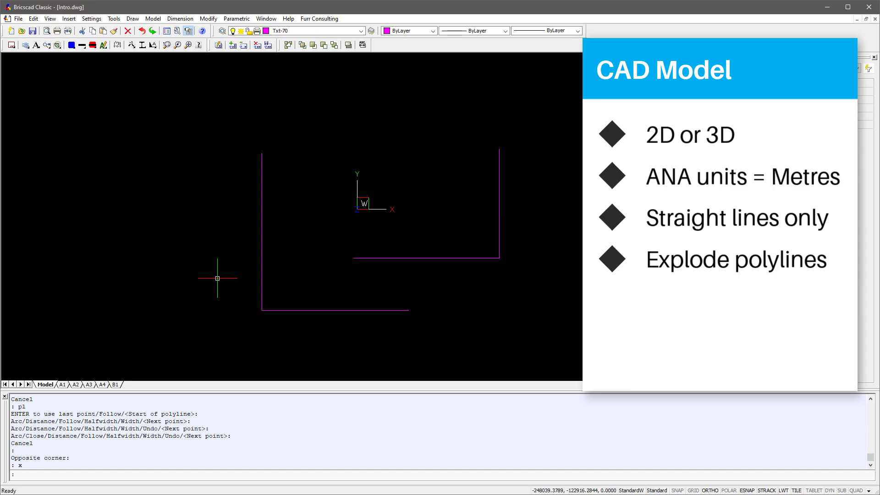
Set the drawing colour to Yellow and draw a vertical yellow line
left_click(433, 31)
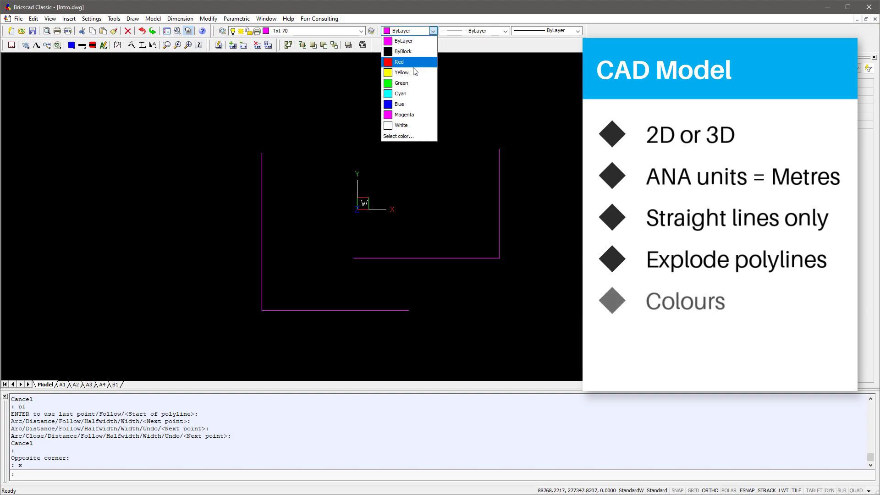
left_click(401, 62)
type("l")
key("Return")
left_click(562, 295)
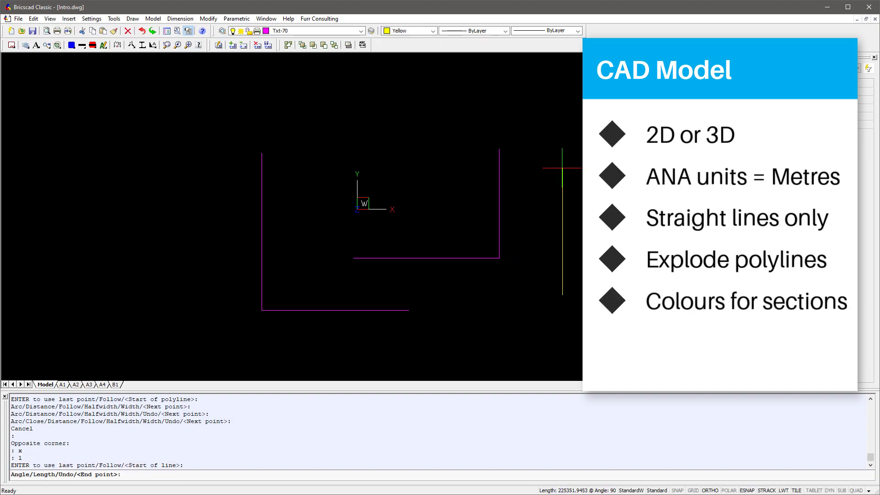
left_click(561, 145)
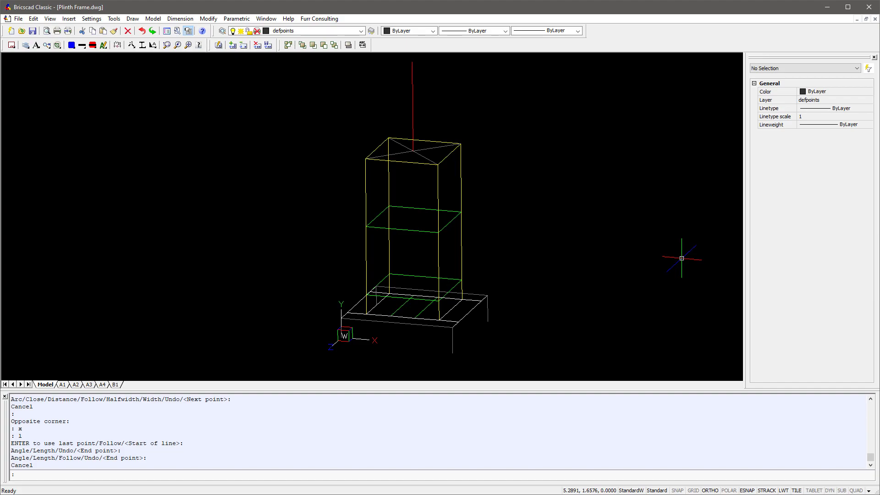
Export Plinth Frame as an AutoCAD ASCII DXF (*.dxf) file
left_click(18, 19)
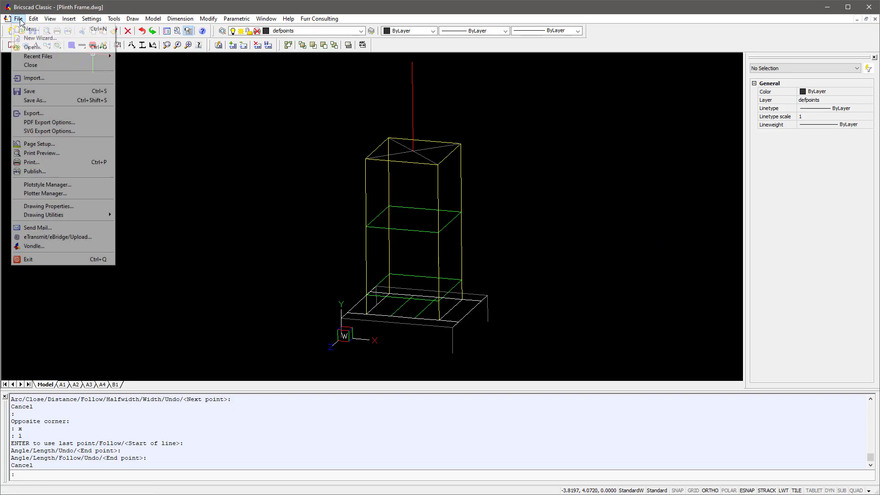
left_click(34, 113)
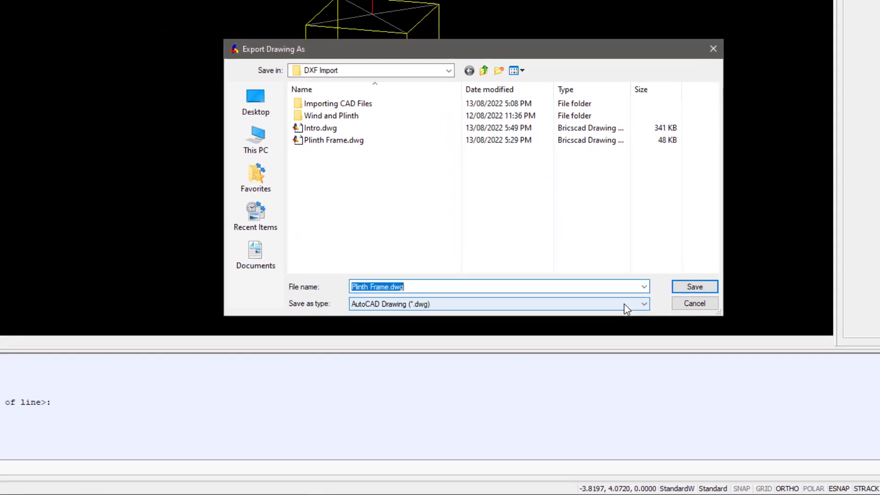
left_click(624, 304)
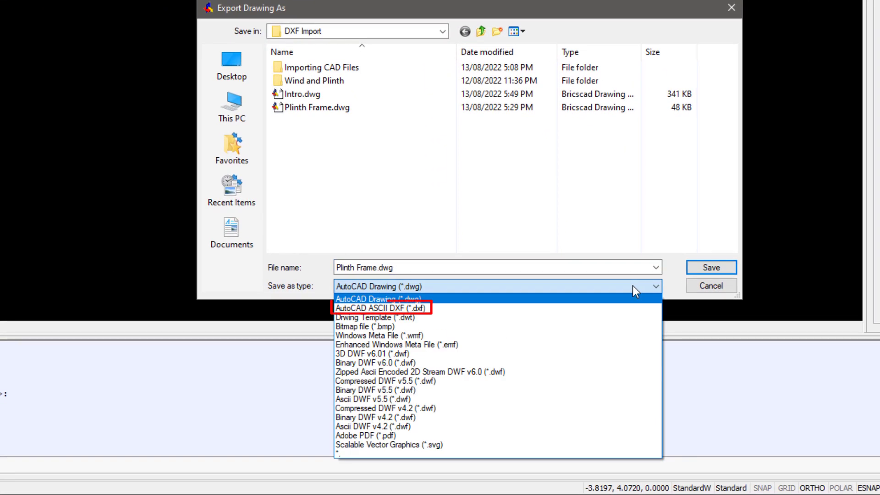
left_click(616, 309)
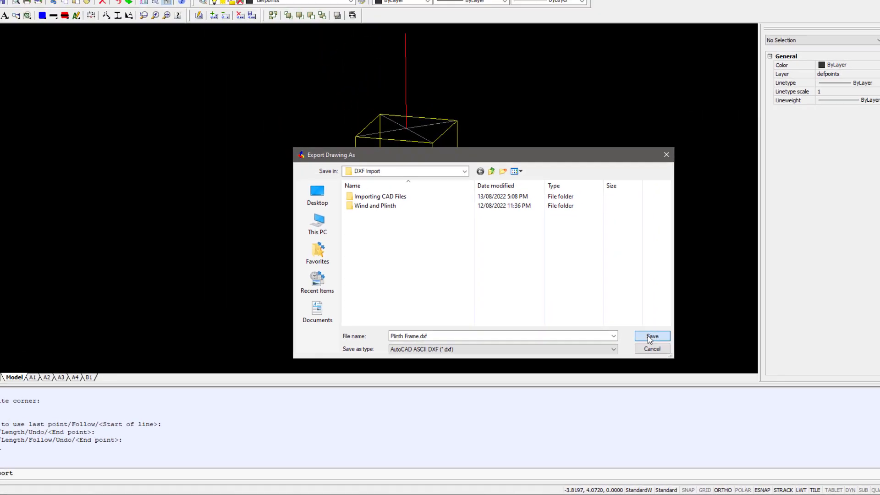
left_click(711, 268)
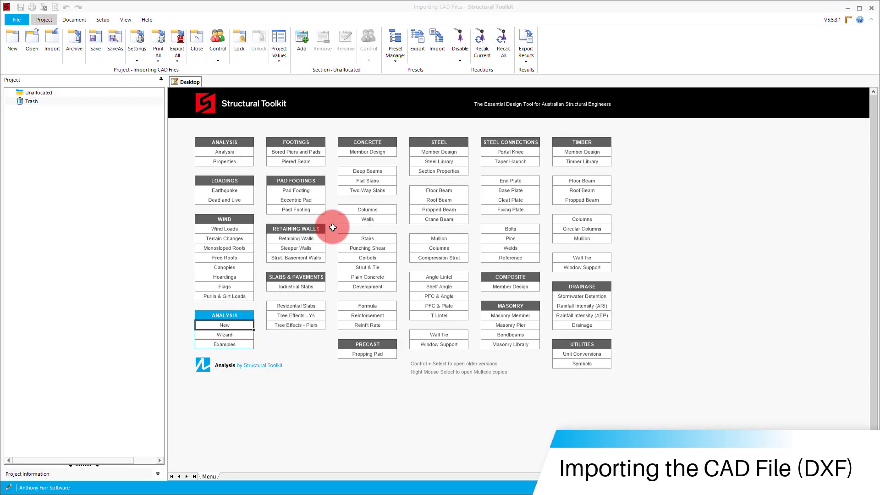
Create an analysis named 'Plinth Frame', keep the 1.2 DL*g + 1.5 LL combination set, and dismiss the tips
left_click(239, 324)
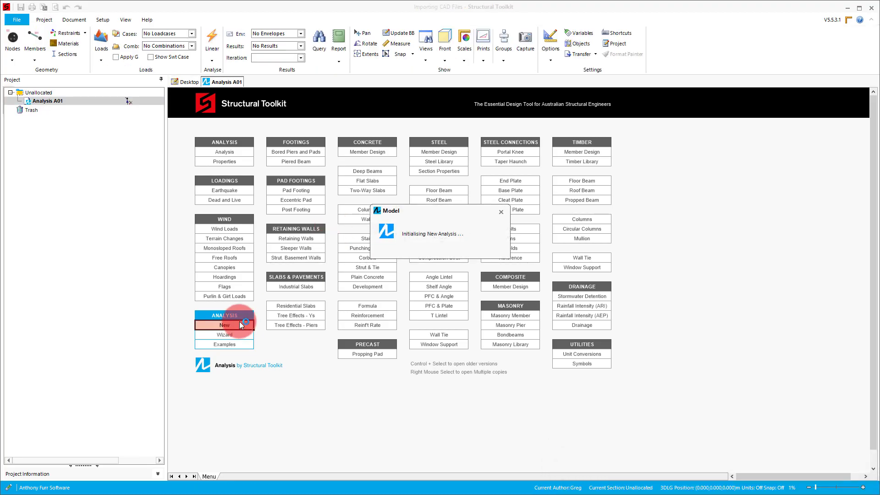
type("Pl")
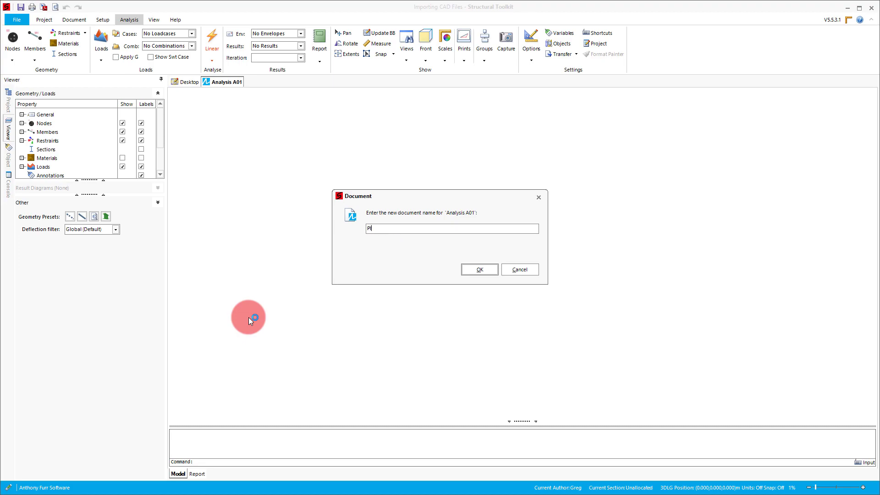
type("inth Frame")
key("Return")
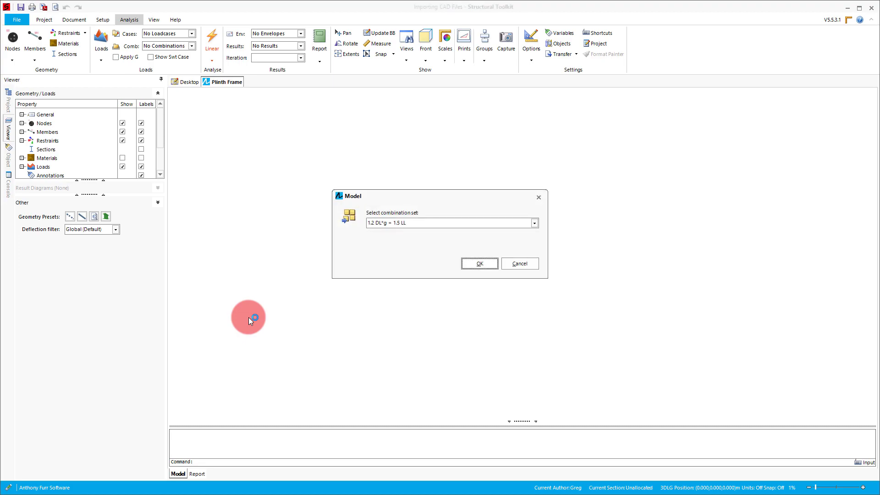
left_click(535, 223)
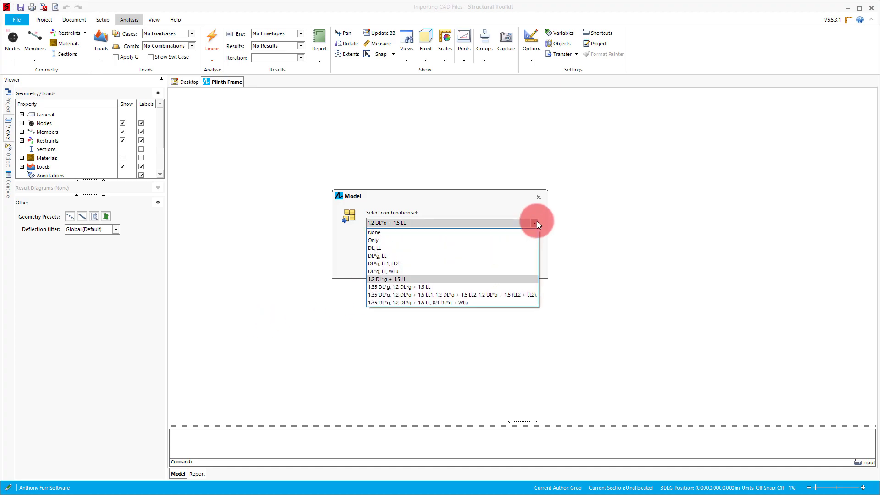
left_click(535, 223)
left_click(478, 264)
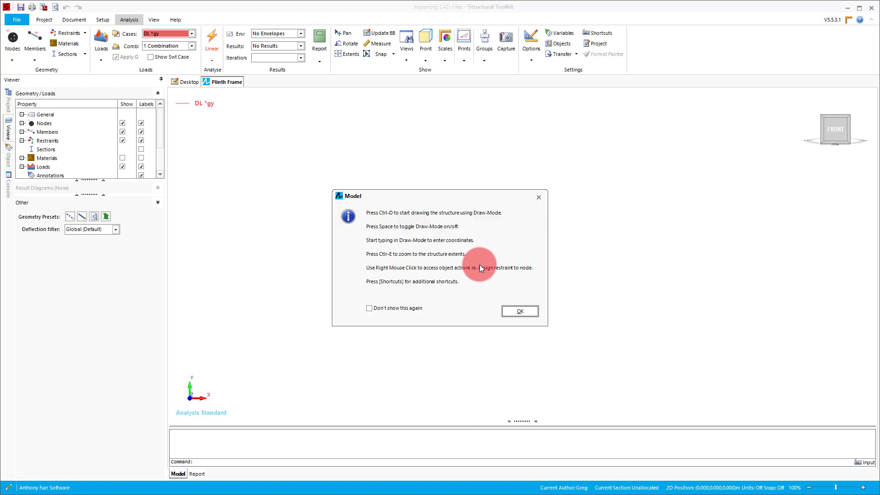
left_click(519, 311)
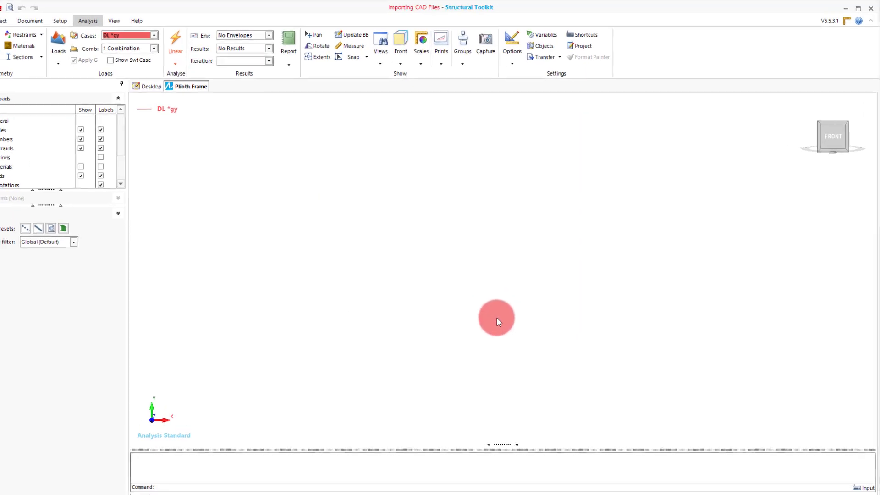
Start importing Plinth Frame.dxf from the Transfer DXF option
left_click(443, 78)
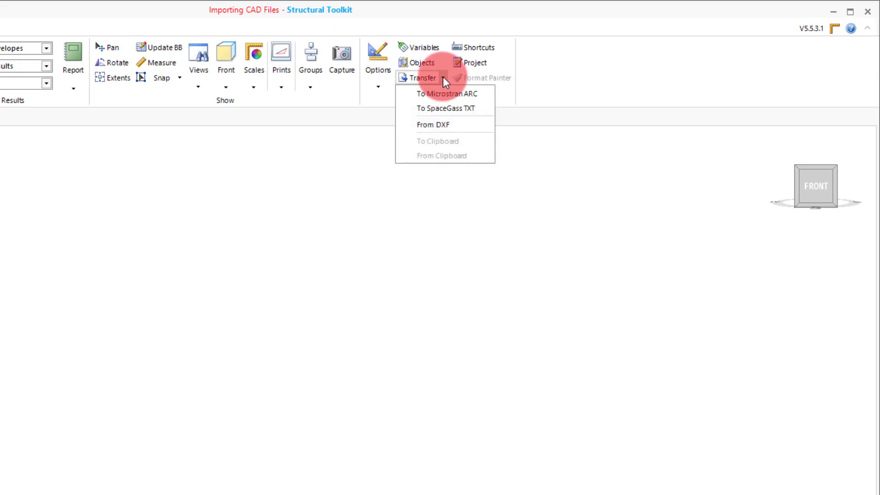
left_click(452, 125)
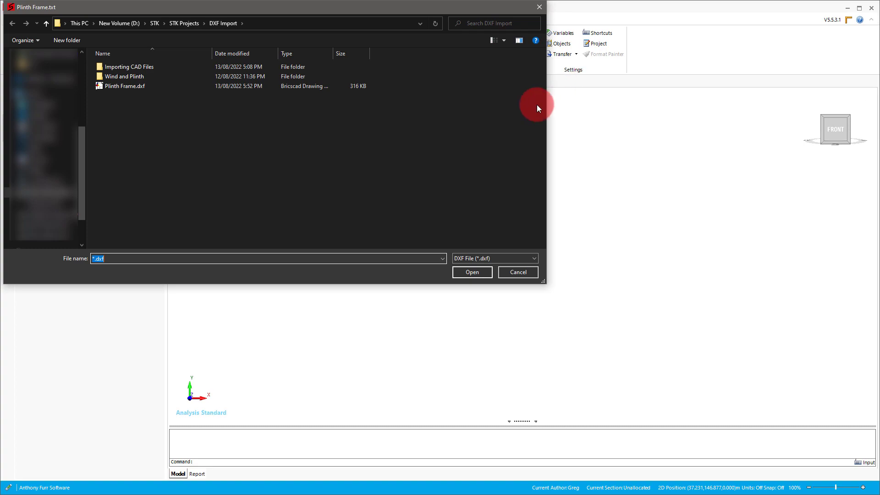
left_click(151, 85)
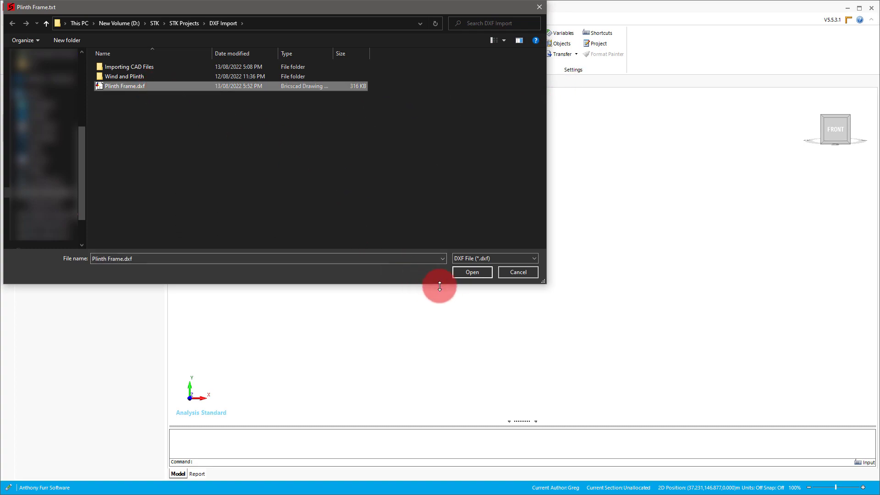
left_click(483, 274)
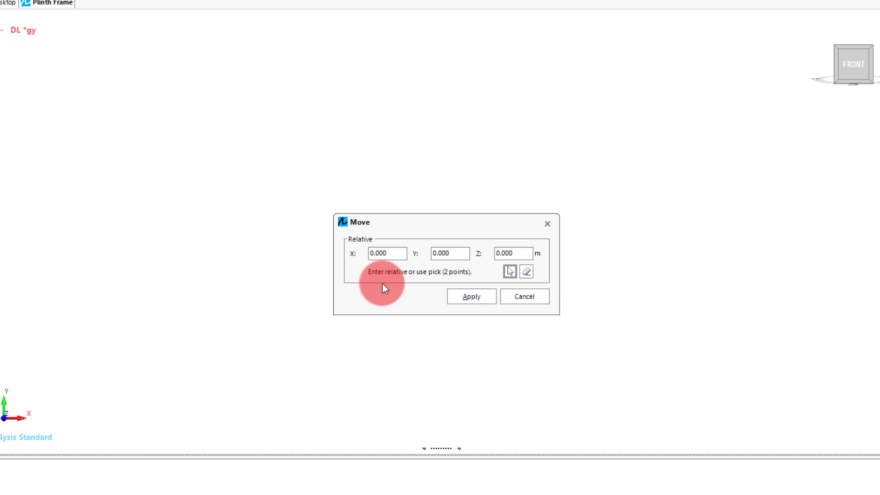
Select the whole example frame and move it 2 m to the right
key("Escape")
left_click_drag(359, 135, 627, 375)
right_click(588, 295)
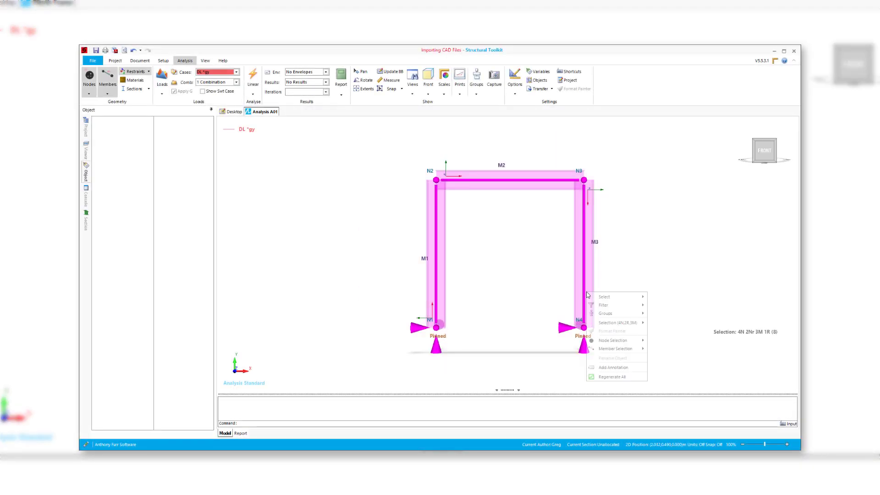
mouse_move(618, 323)
left_click(661, 349)
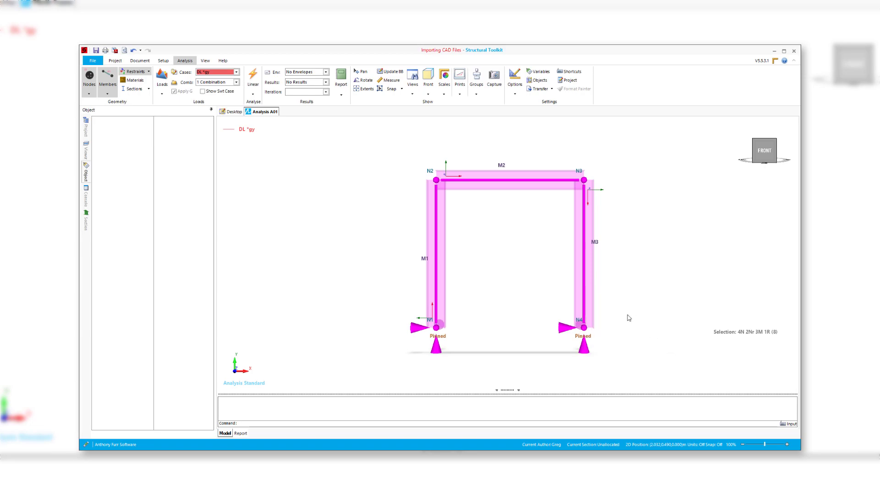
type("2")
left_click(525, 295)
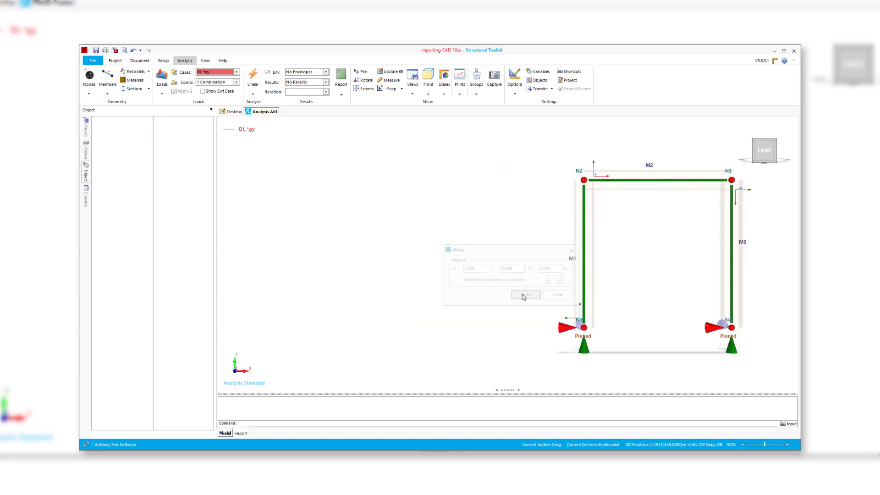
left_click(471, 288)
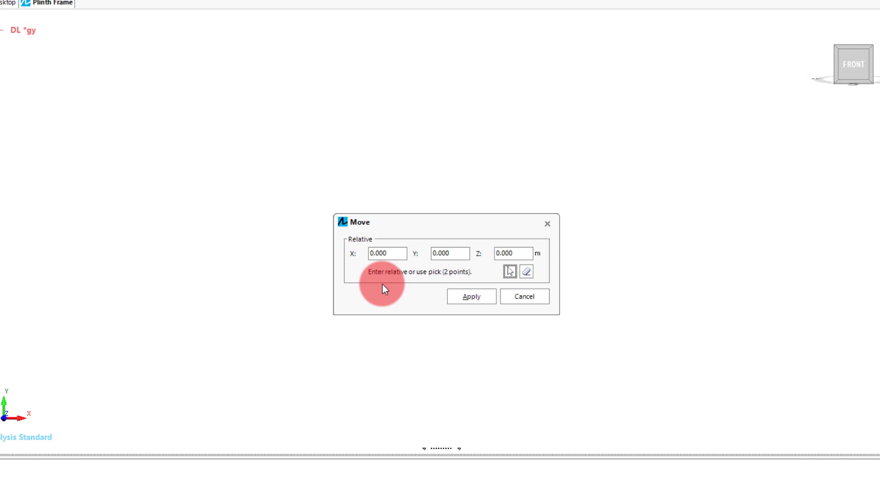
Apply a 0,0,0 offset and keep scaling factor 1.000 to bring in the plinth frame
left_click(463, 296)
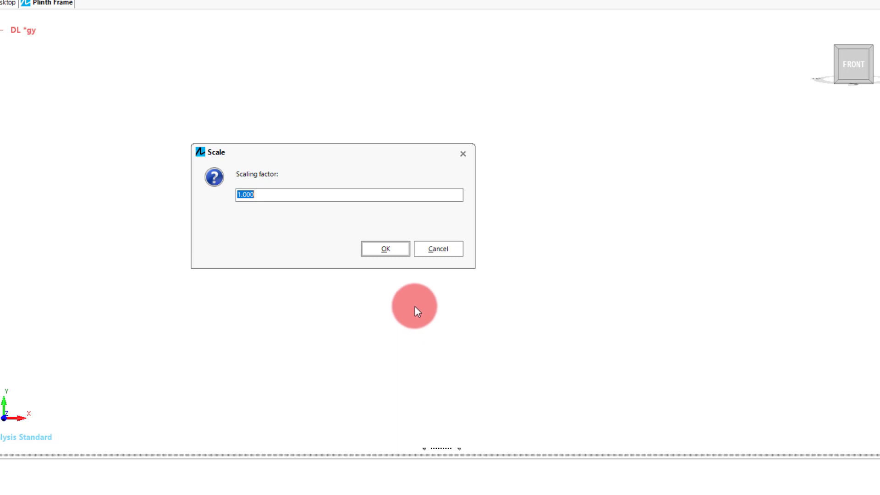
left_click(386, 250)
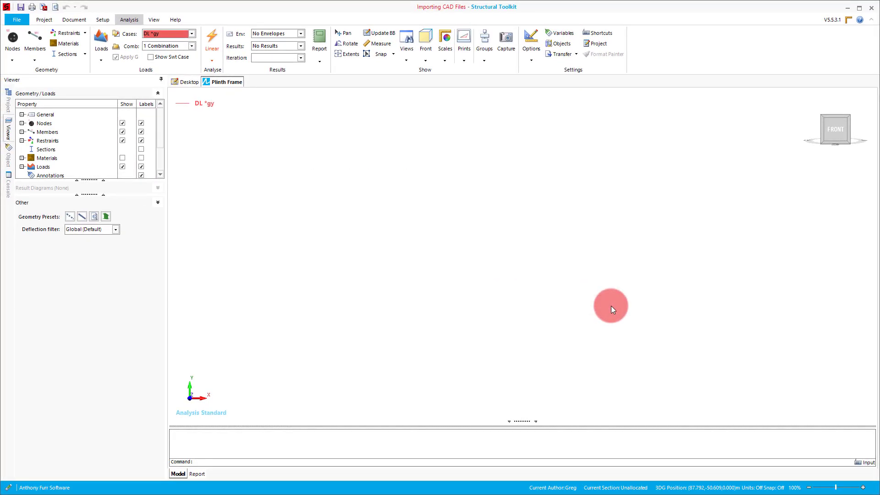
Orbit to an isometric front-right view and add section names to the member labels
middle_click_drag(589, 257, 489, 282)
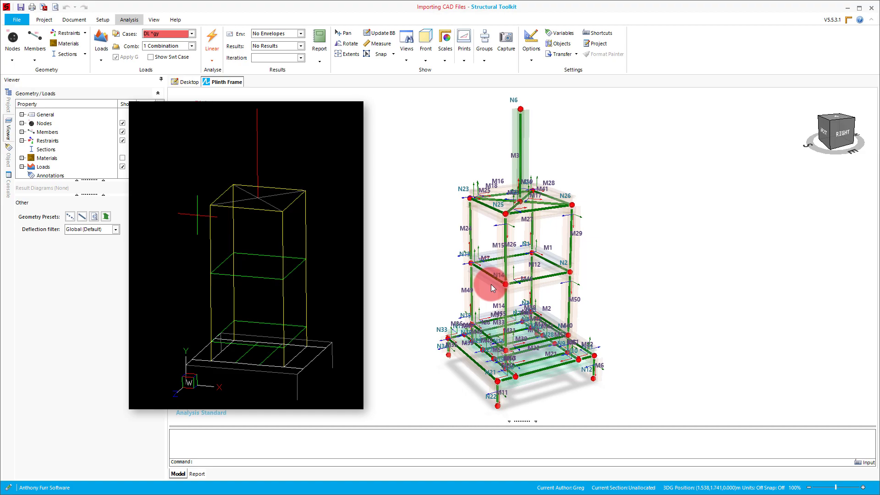
left_click(618, 282)
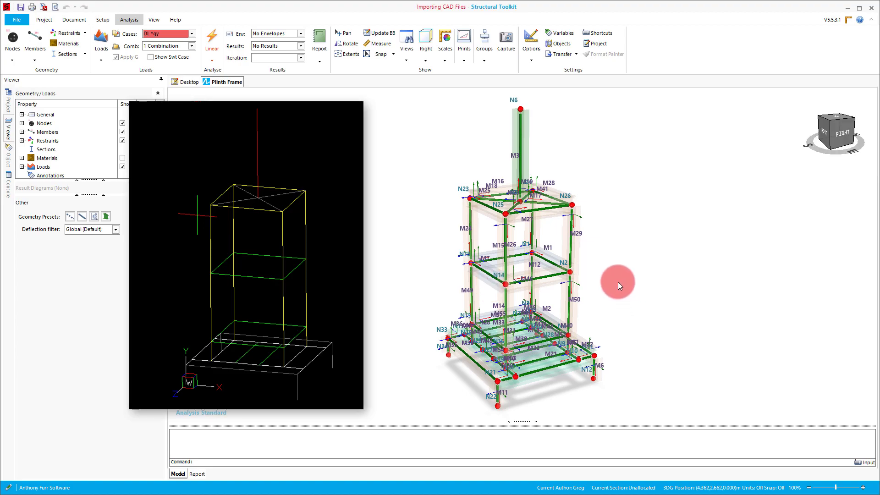
left_click(617, 282)
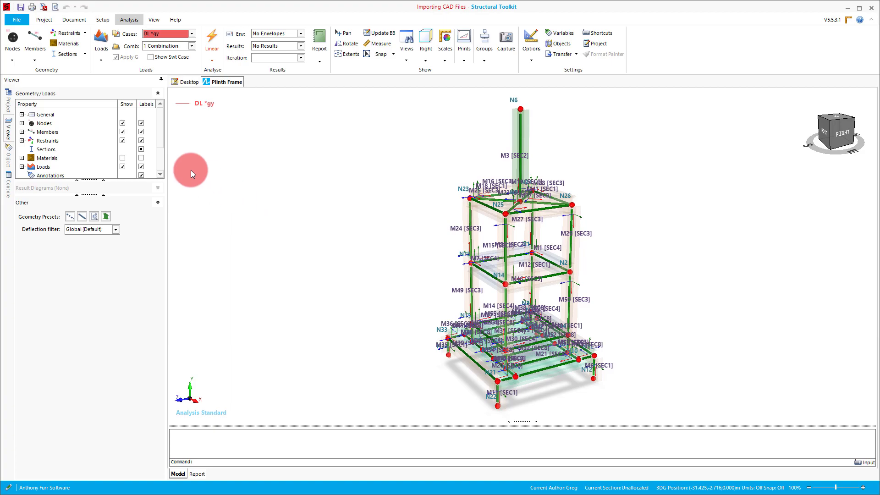
Show section SEC1's properties, starting and then cancelling a rename
left_click(65, 54)
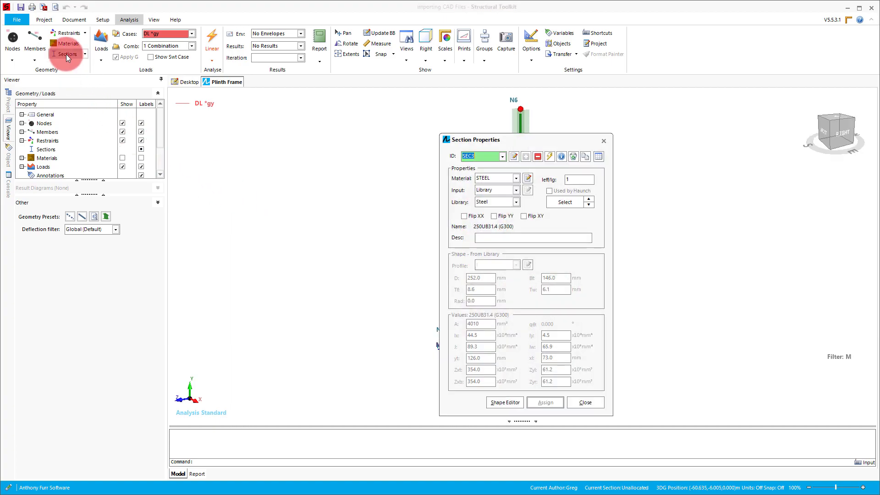
left_click(503, 156)
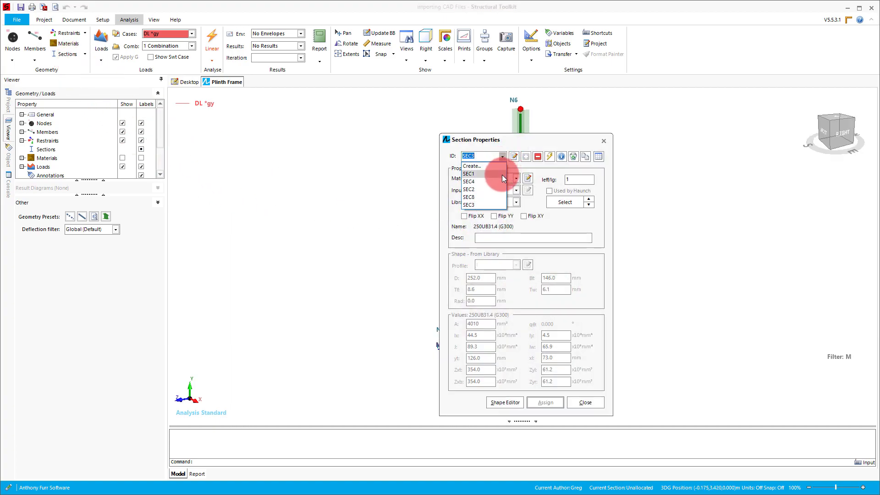
left_click(500, 166)
left_click(514, 157)
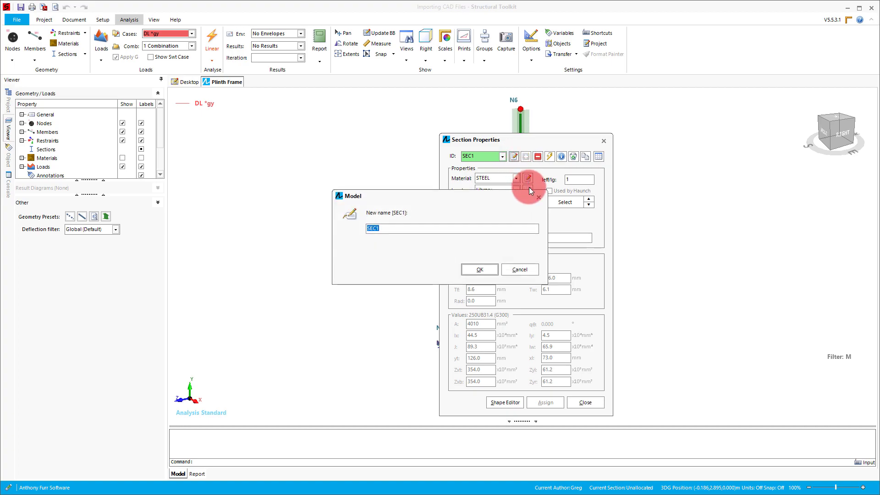
left_click(538, 198)
left_click(561, 208)
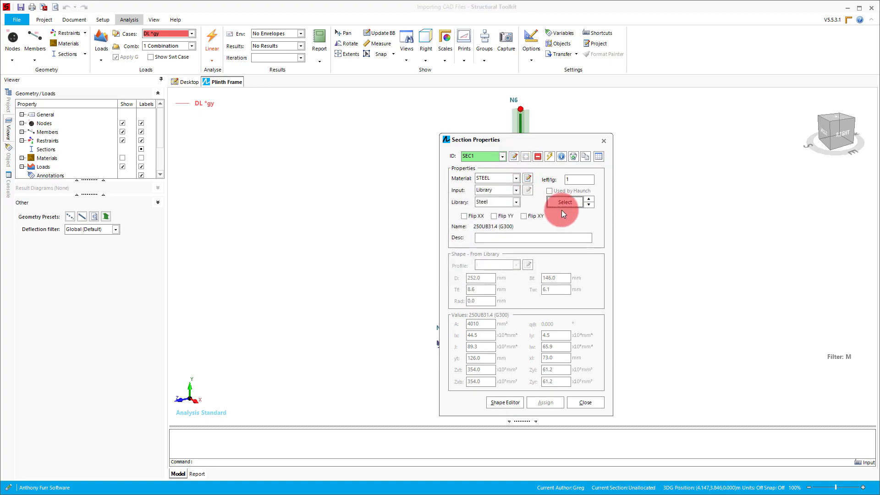
Keep the Steel library and switch SEC1's input method from Library to Shape
left_click(517, 202)
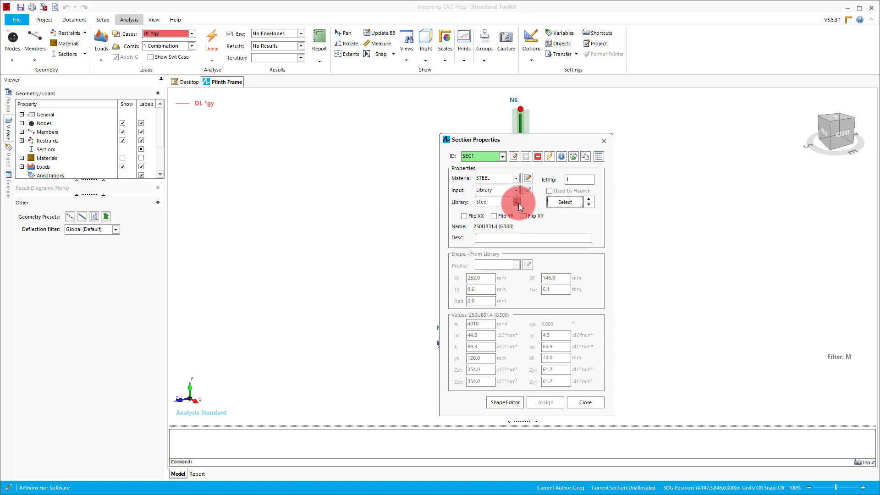
left_click(518, 202)
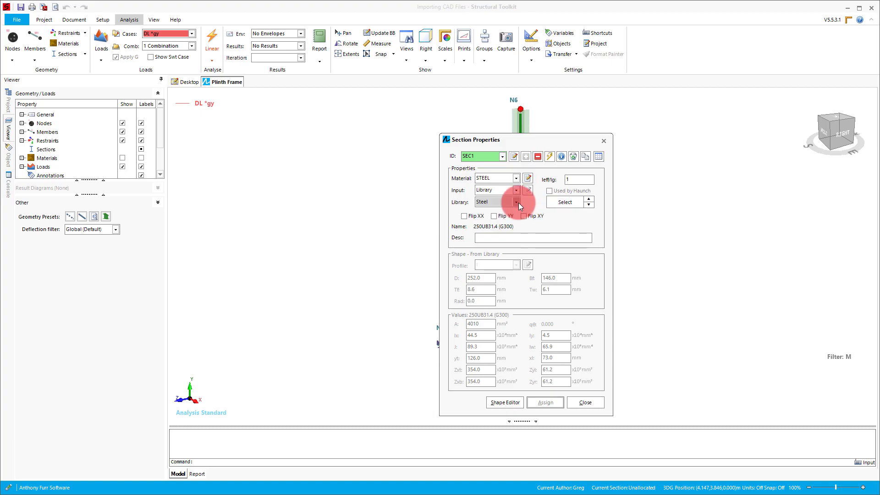
left_click(516, 189)
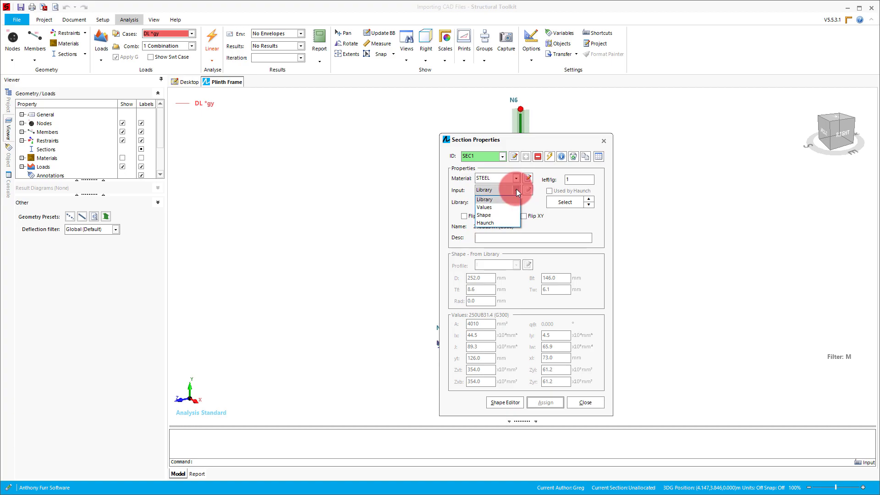
left_click(500, 214)
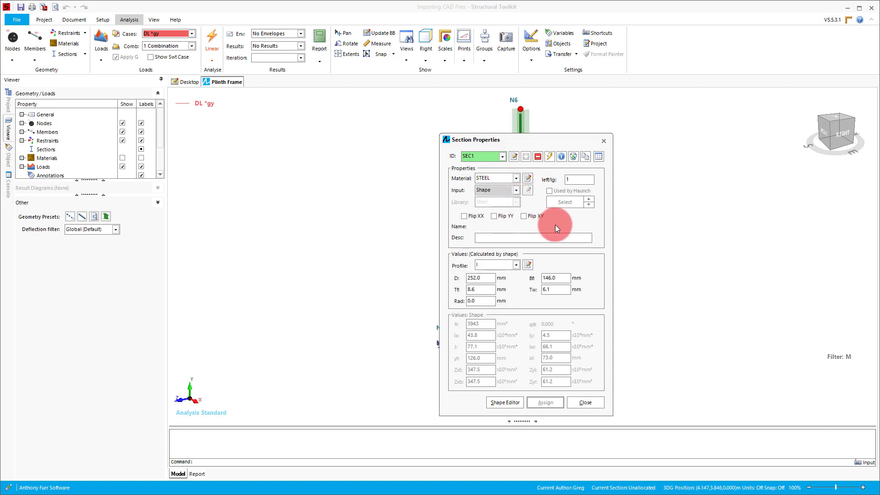
Close Section Properties, then check the braced model's list of defined sections
left_click(604, 141)
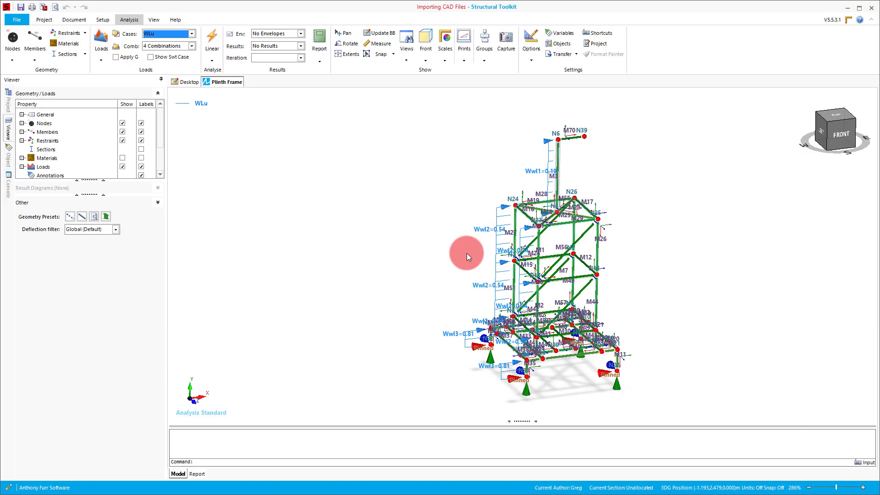
left_click(67, 54)
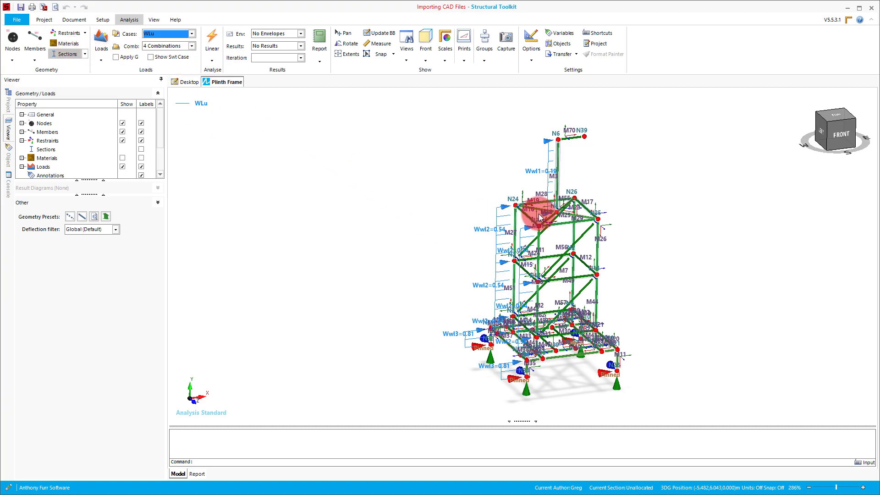
left_click(503, 157)
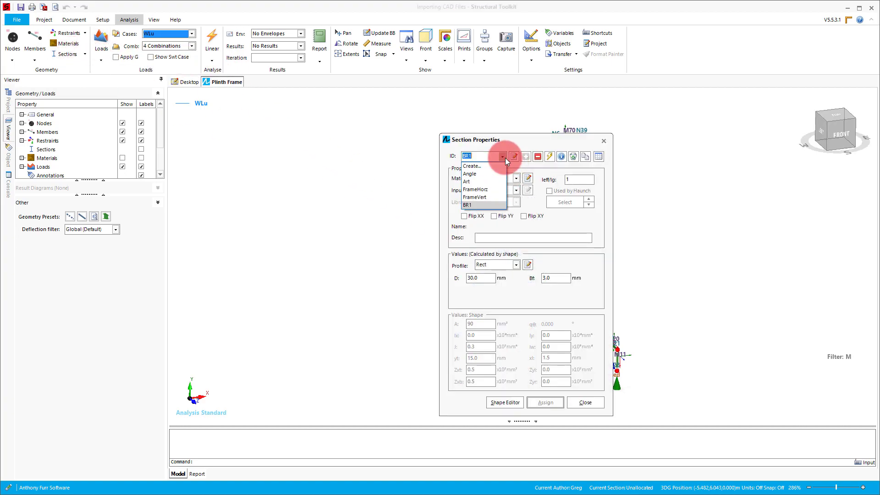
left_click(603, 141)
left_click(604, 140)
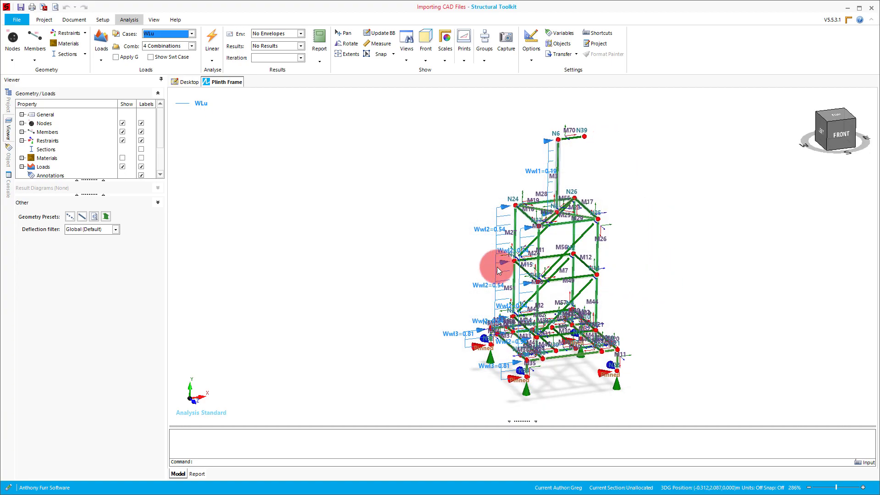
Include the LL load case in the selected load cases
left_click(192, 33)
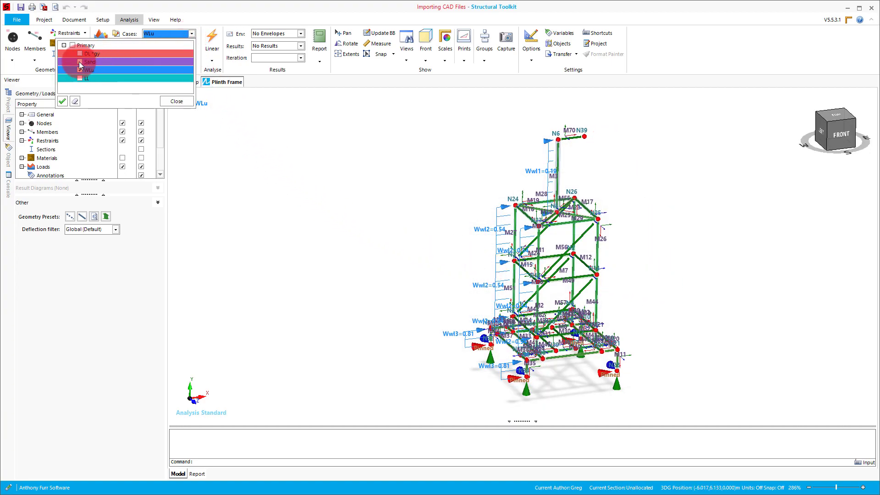
left_click(81, 78)
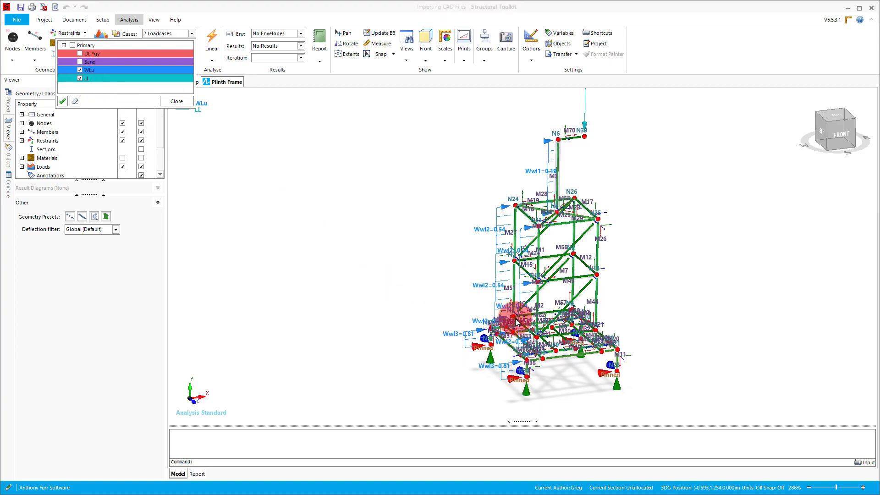
left_click(176, 101)
Run the linear analysis past the BR1 frame warnings to show moment and reaction results
left_click(211, 42)
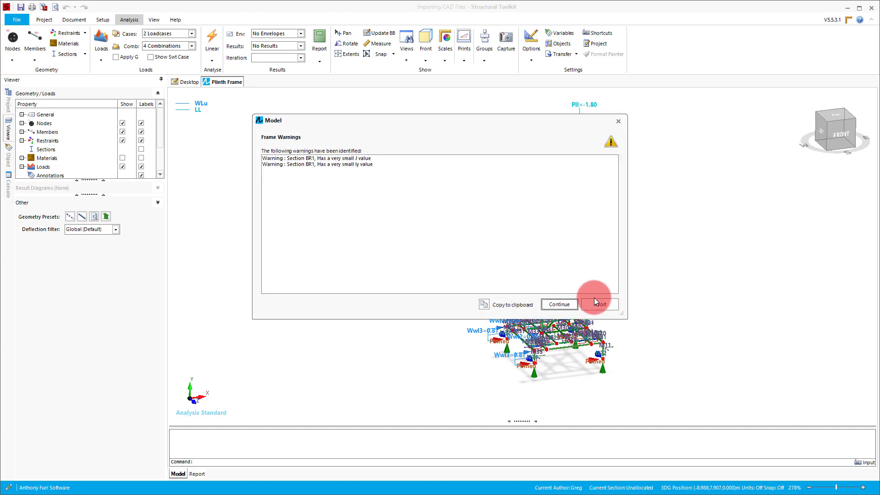
left_click(559, 303)
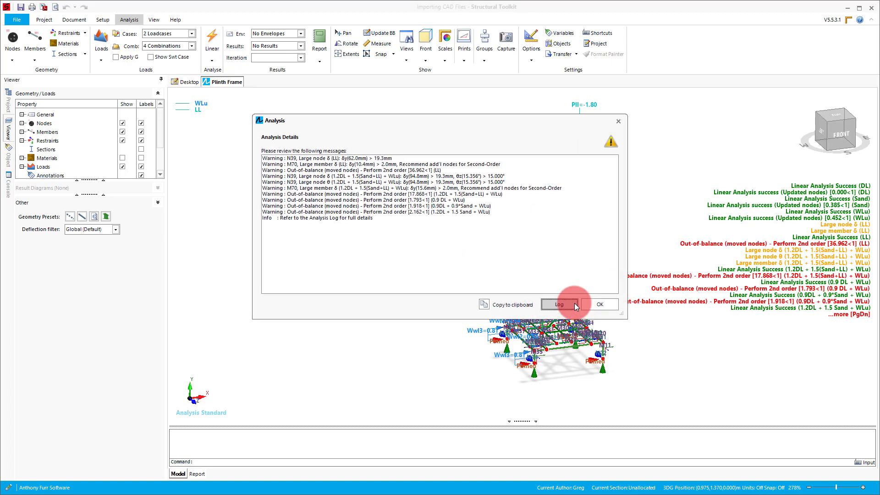
left_click(612, 304)
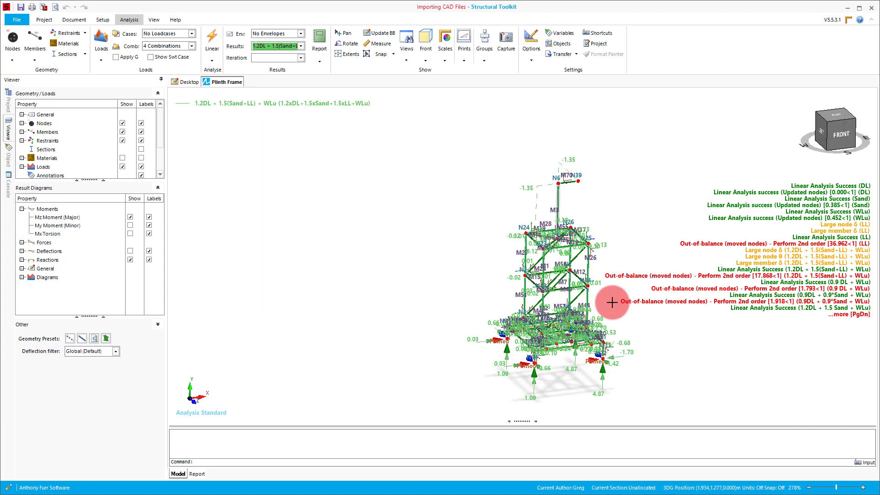